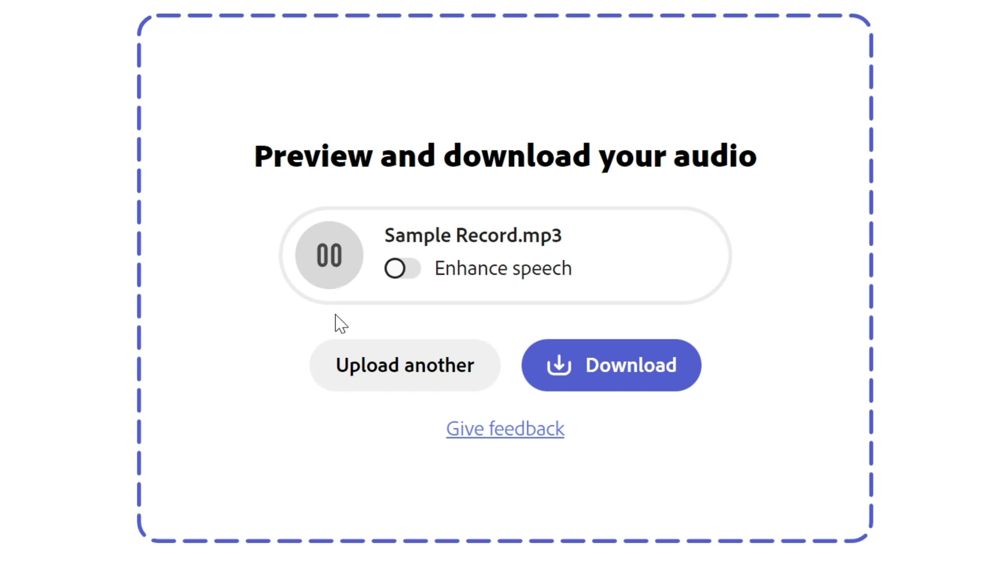
Step: Turn on Enhance speech for the Sample Record.mp3 preview and switch to the Mic Check tab
left_click(401, 283)
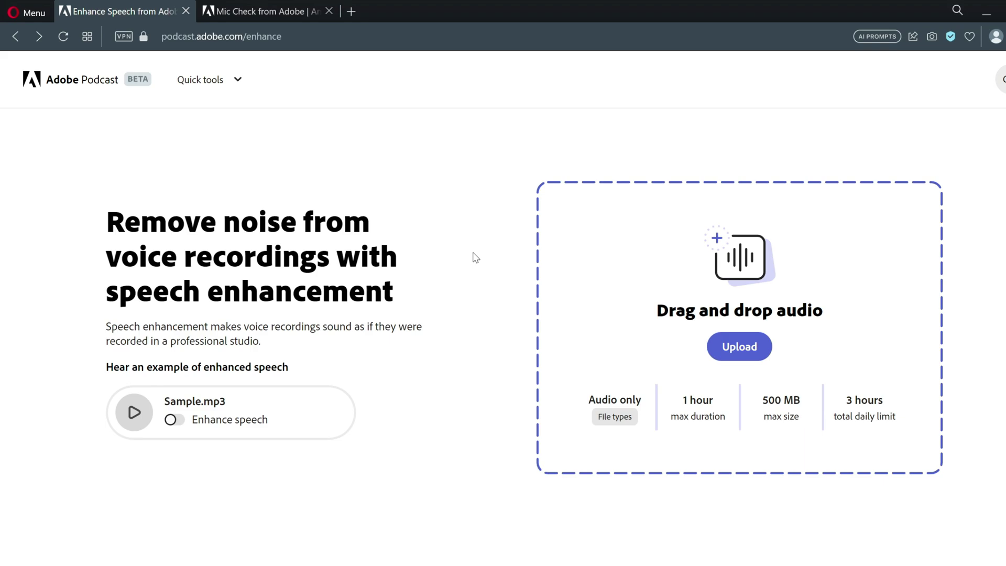
left_click(281, 14)
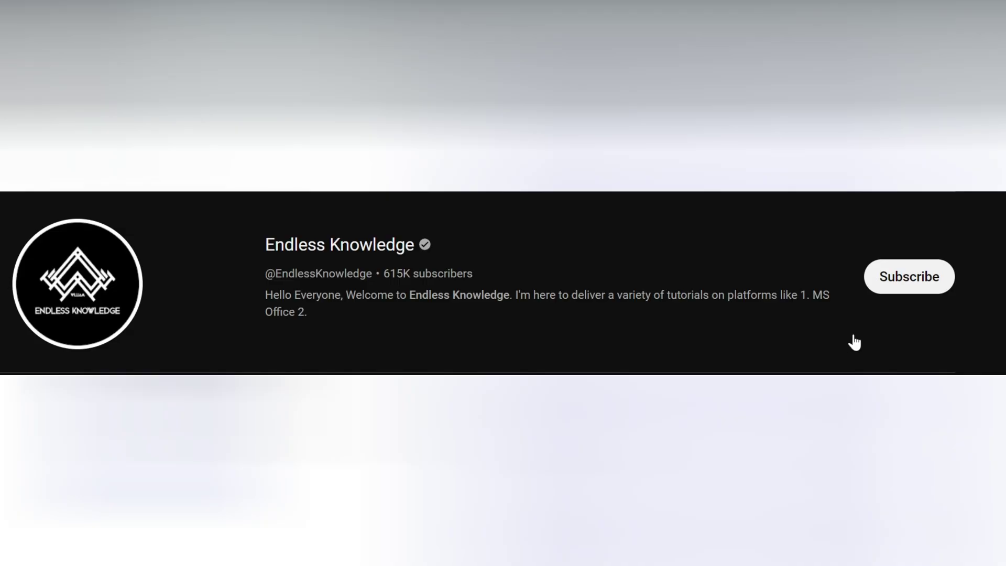
Step: Subscribe to the Endless Knowledge channel with notifications set to All
left_click(887, 291)
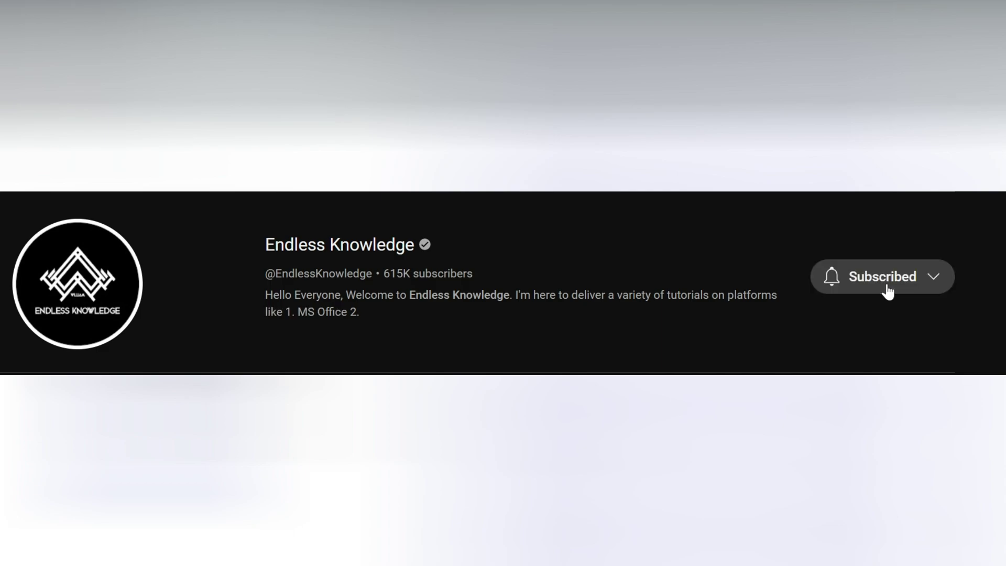
left_click(832, 280)
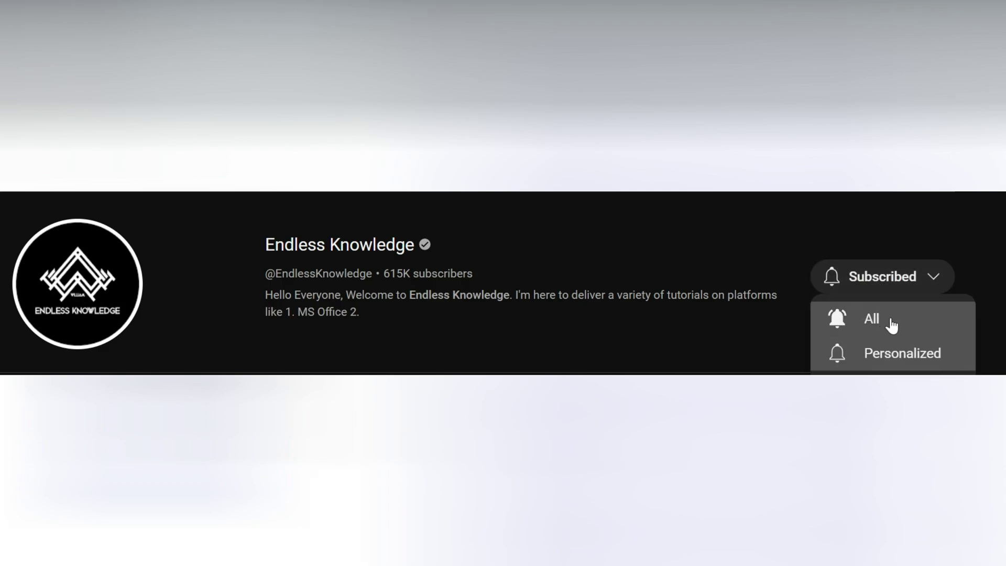
left_click(892, 325)
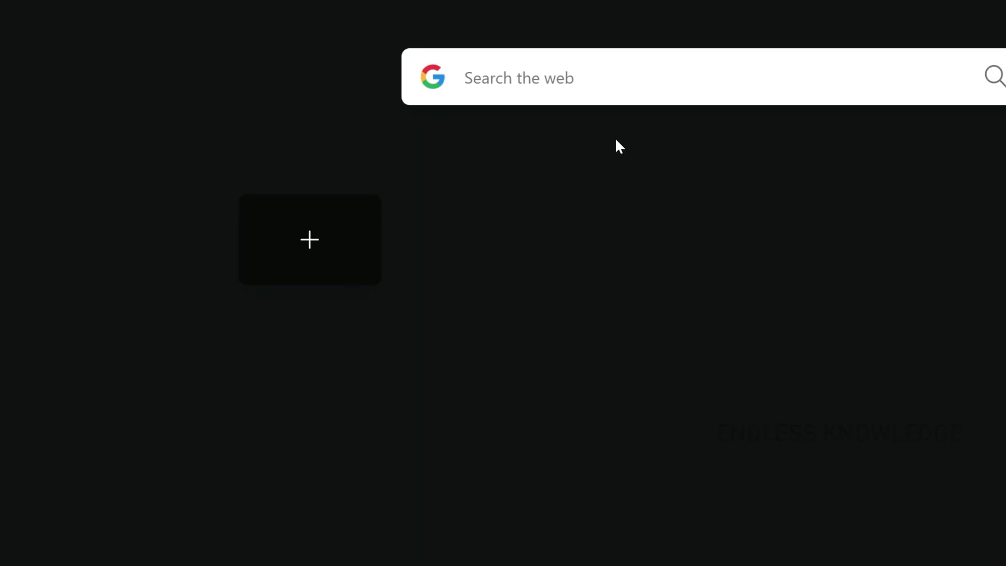
Step: Search Google for 'adobe podcast ai' and open the Adobe Podcast result
left_click(605, 83)
type("a")
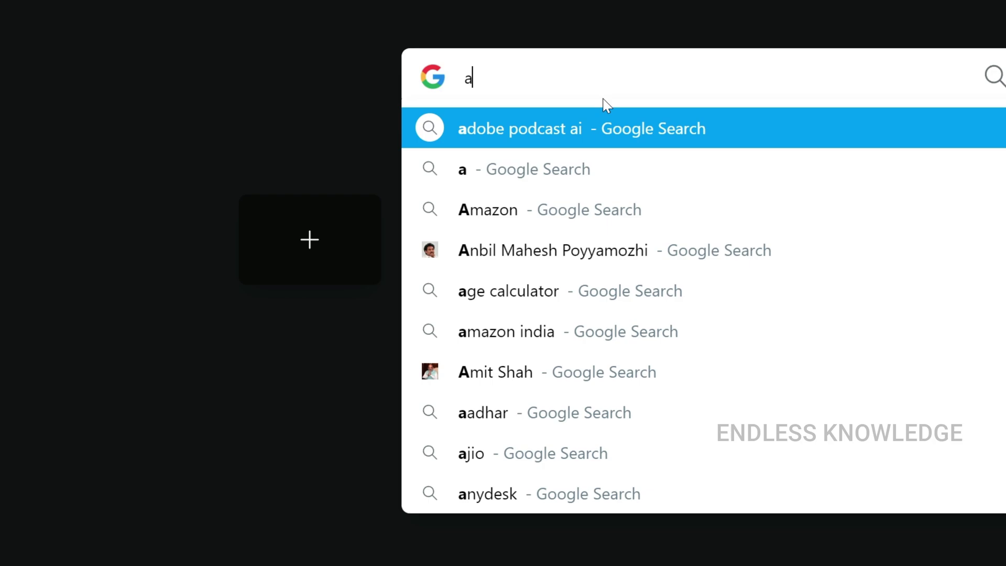
left_click(607, 138)
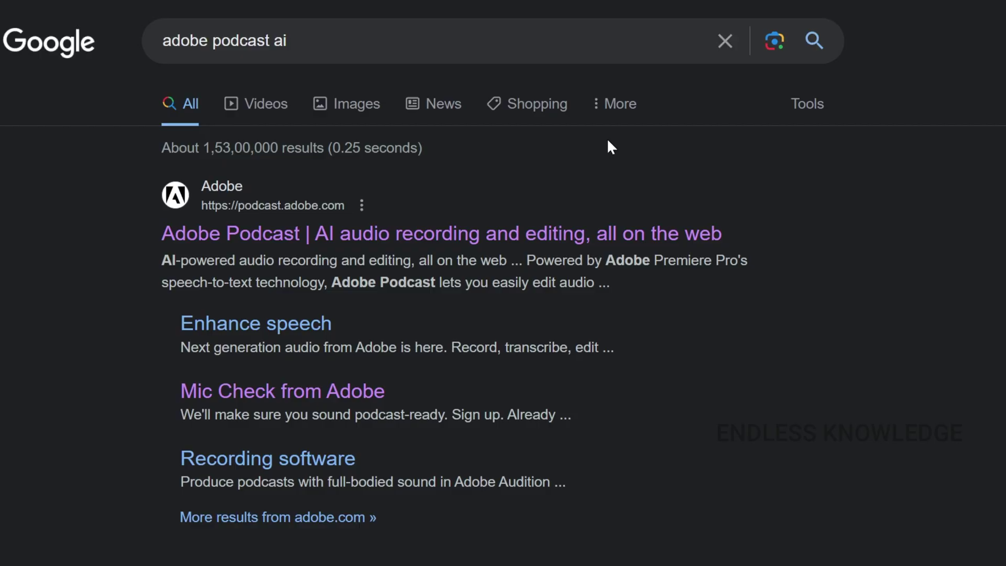
left_click(565, 228)
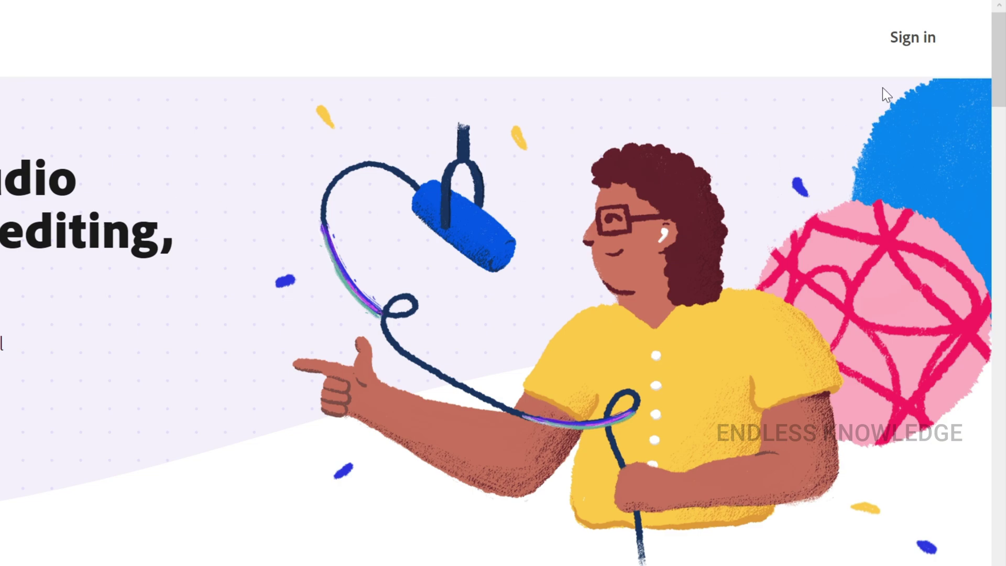
Step: Sign in to Adobe Podcast and open Enhance speech from the Quick tools list
left_click(910, 47)
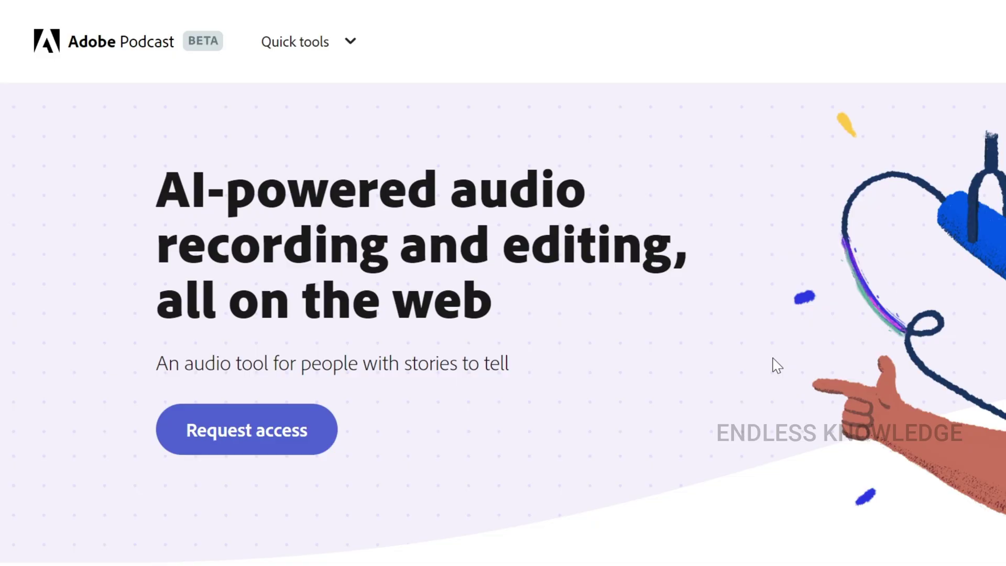
left_click(348, 46)
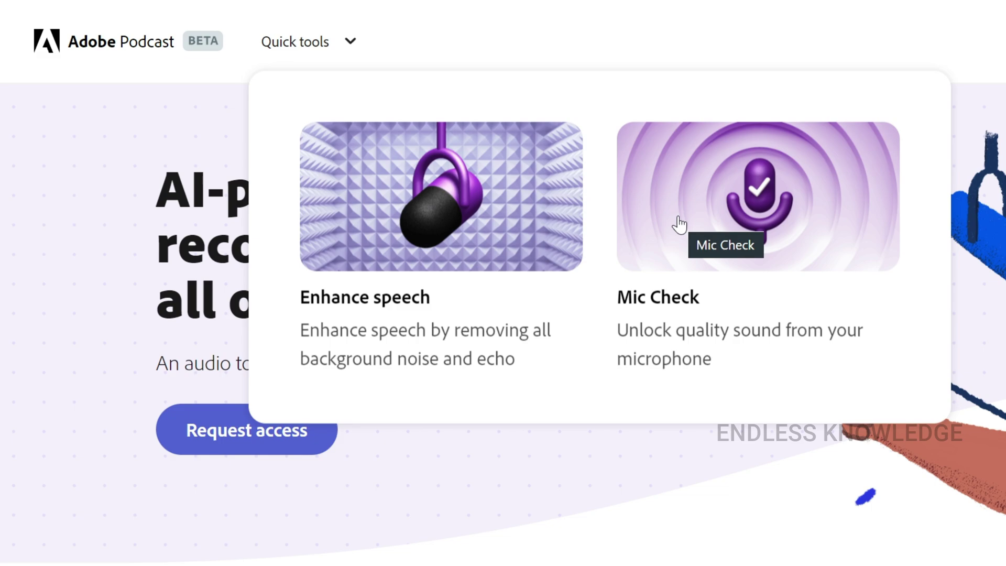
left_click(482, 202)
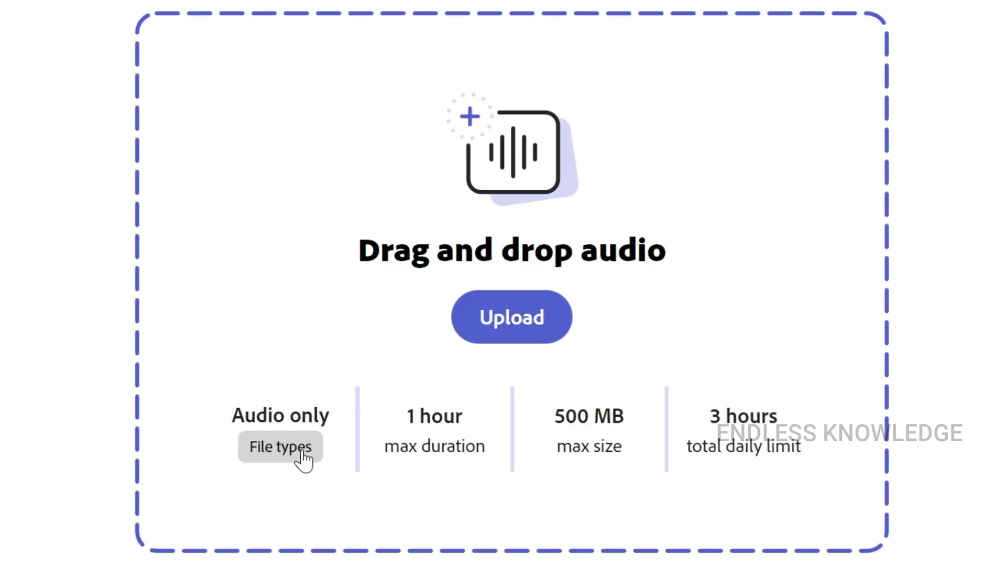
mouse_move(280, 445)
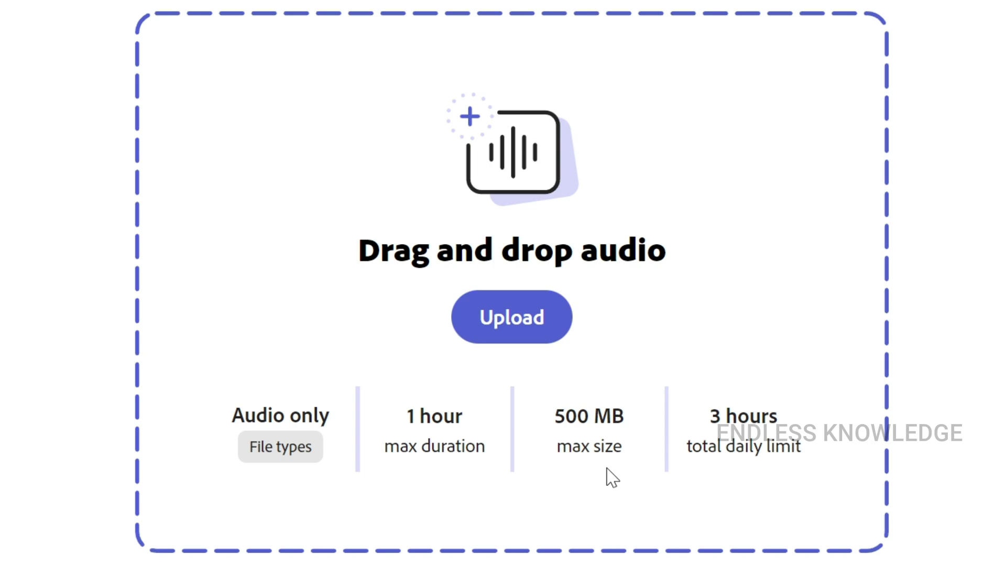
Step: Upload Sample Record.mp3 from the Downloads folder to start enhancing it
left_click(531, 304)
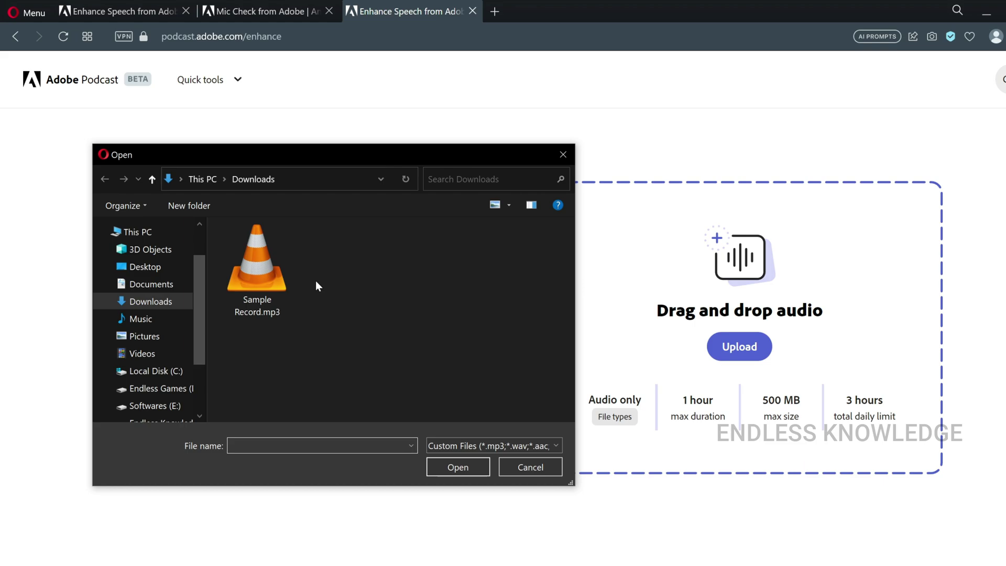
left_click(267, 280)
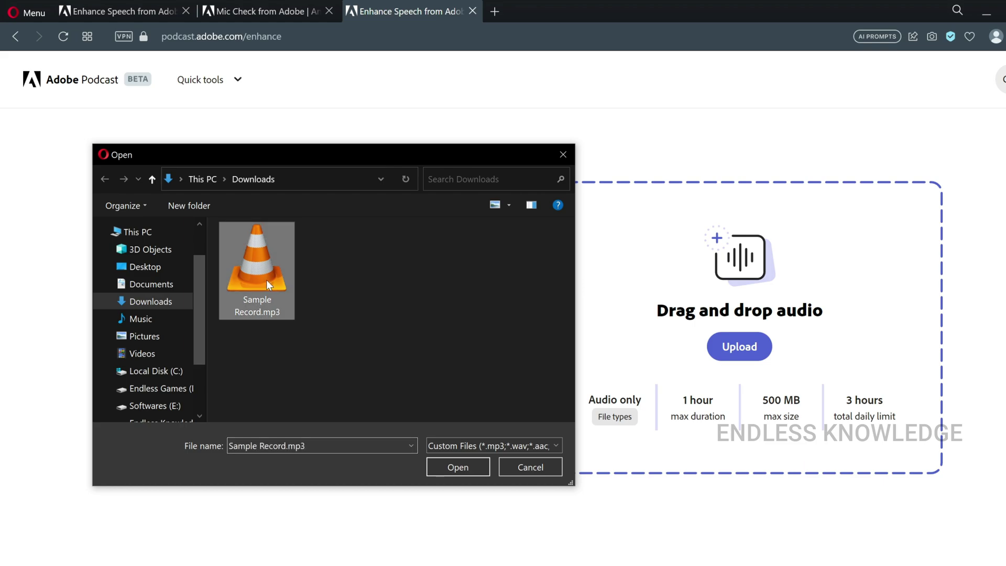
left_click(461, 465)
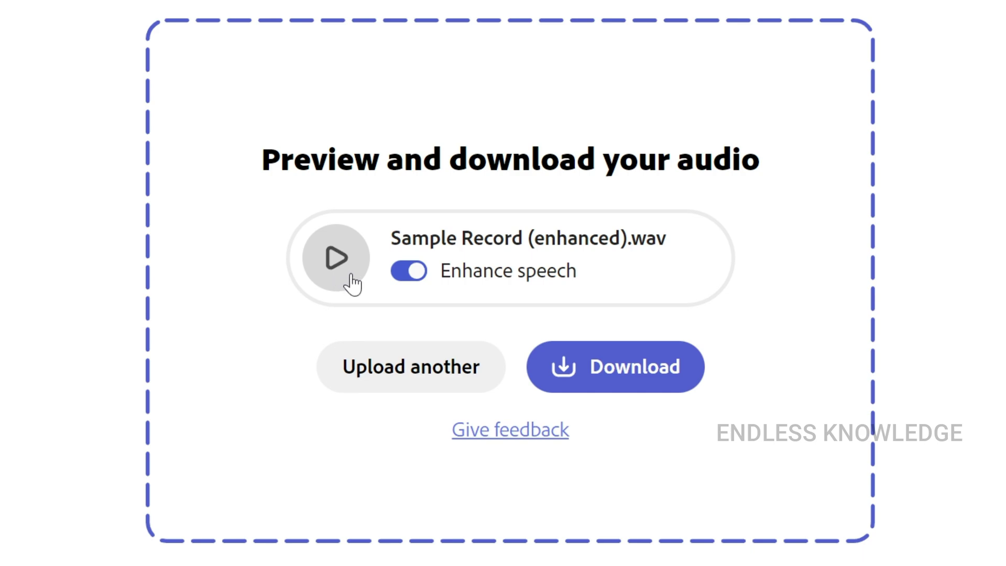
Step: Play Sample Record while toggling between the original and enhanced audio to compare
left_click(415, 271)
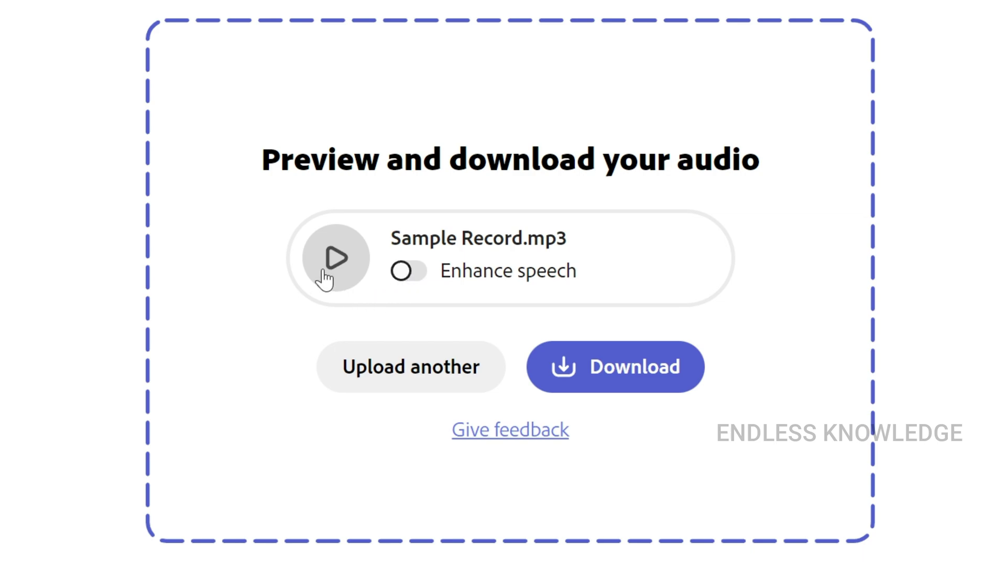
left_click(341, 276)
left_click(413, 278)
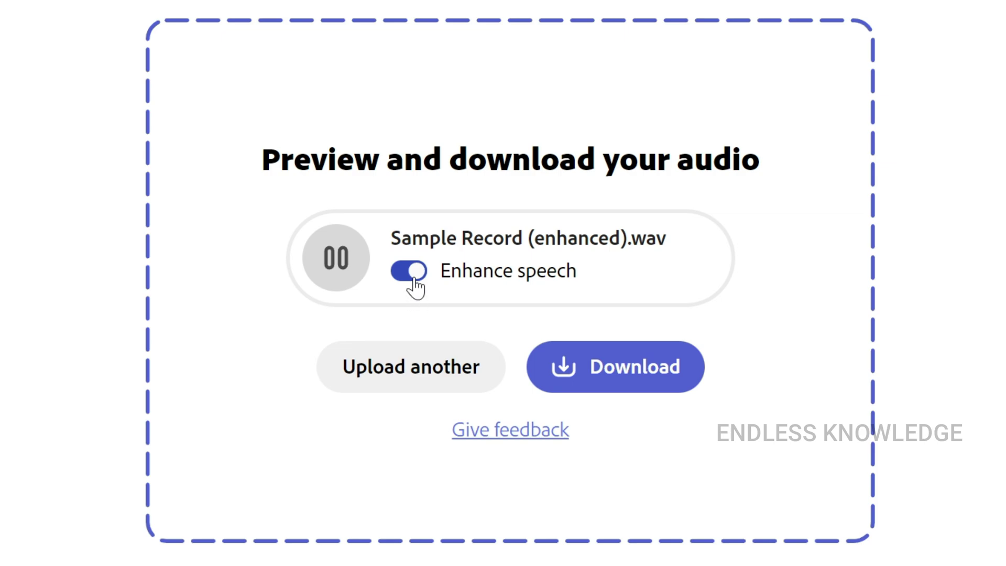
left_click(415, 275)
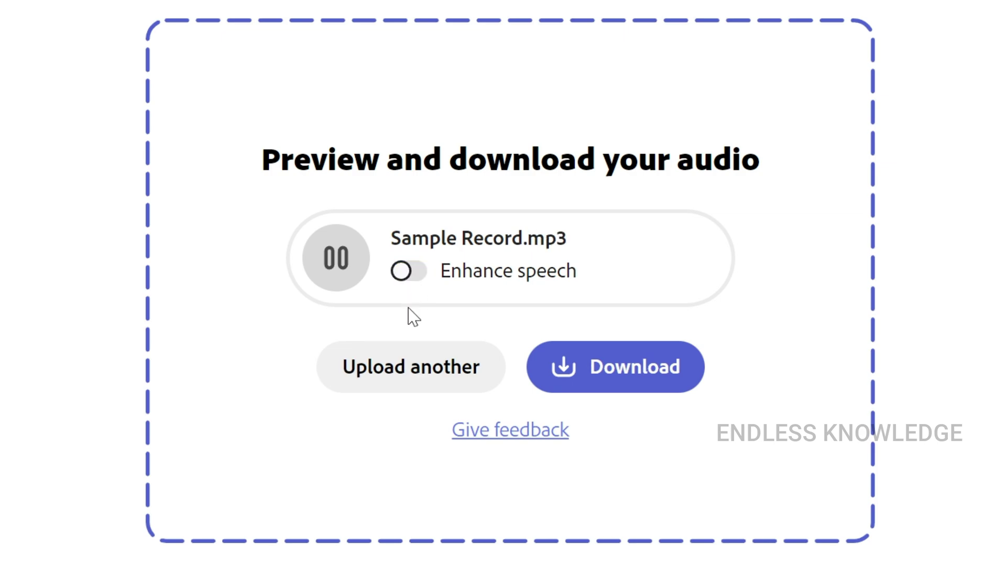
left_click(407, 275)
Step: Stop playback and download Sample Record (enhanced).wav, showing it in Downloads
left_click(333, 258)
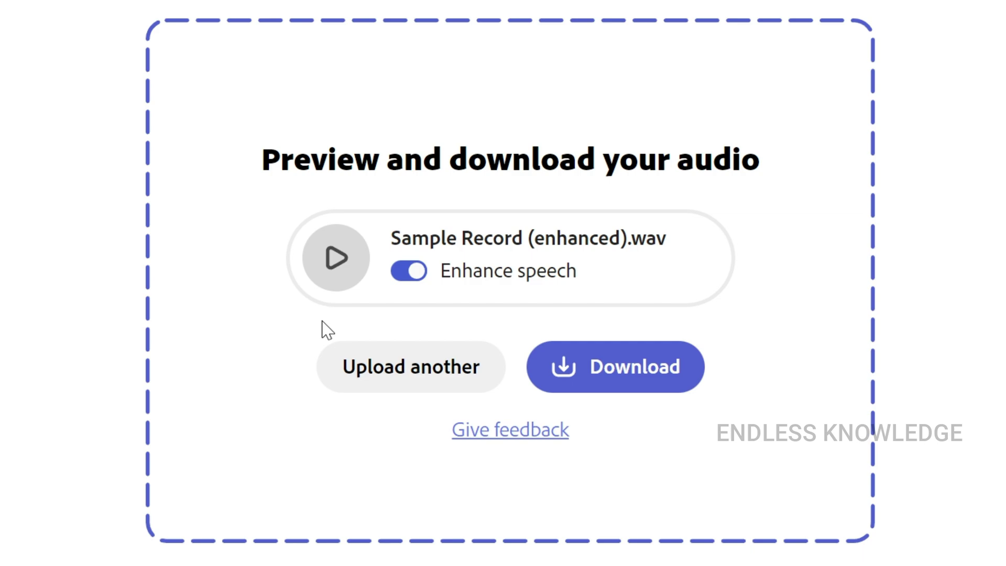
left_click(640, 371)
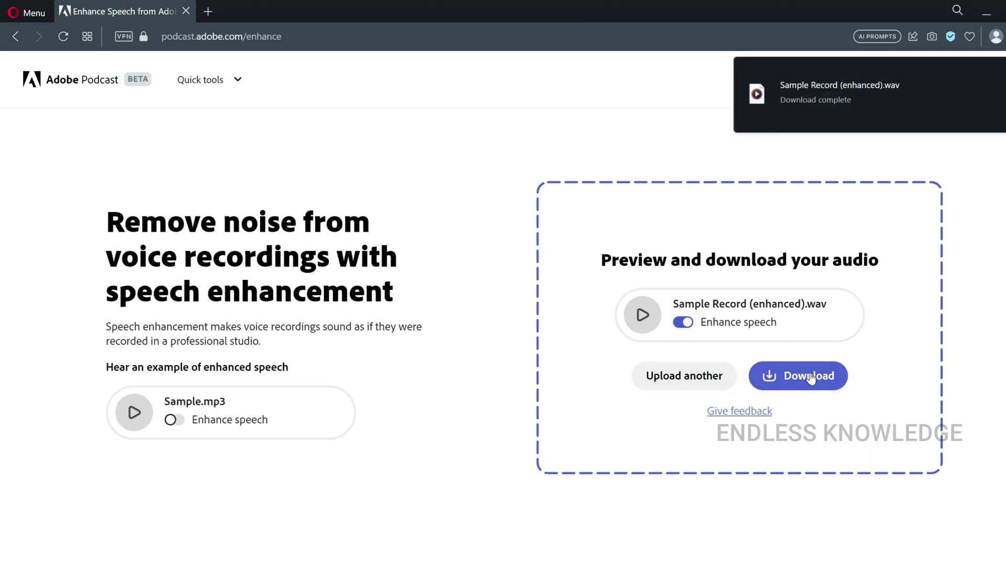
left_click(999, 83)
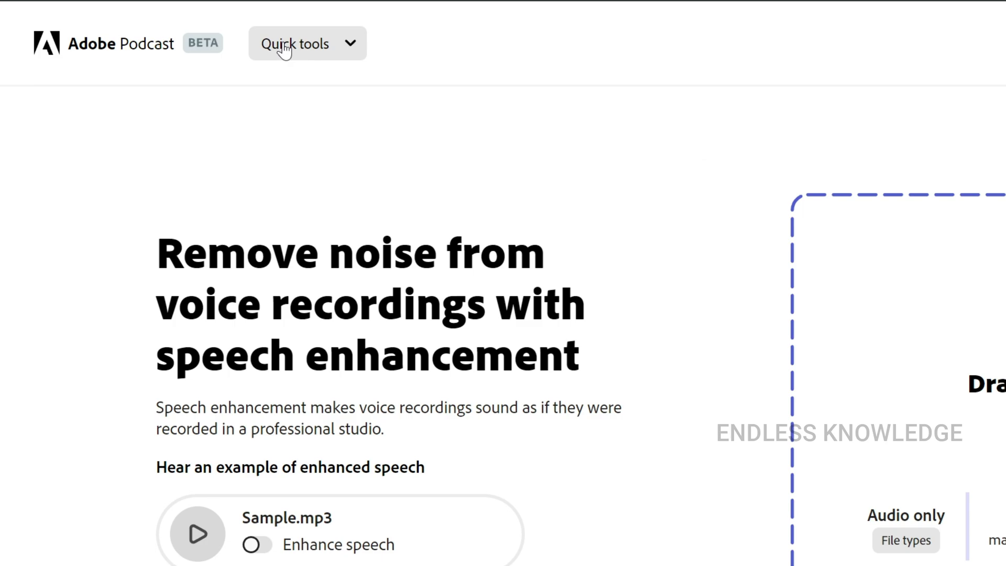
Step: Open the Mic Check tool from Quick tools and begin the free mic check
left_click(281, 47)
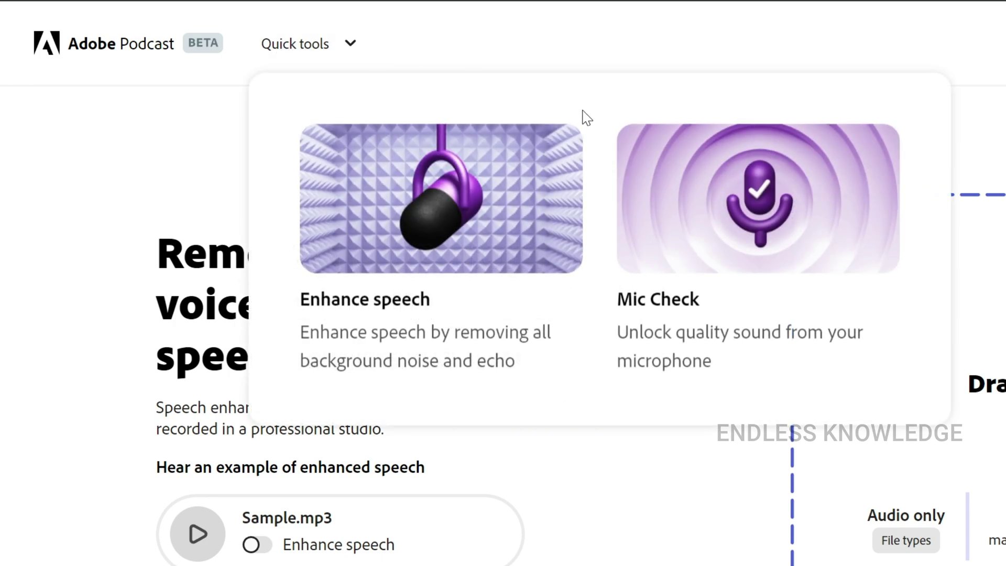
left_click(728, 191)
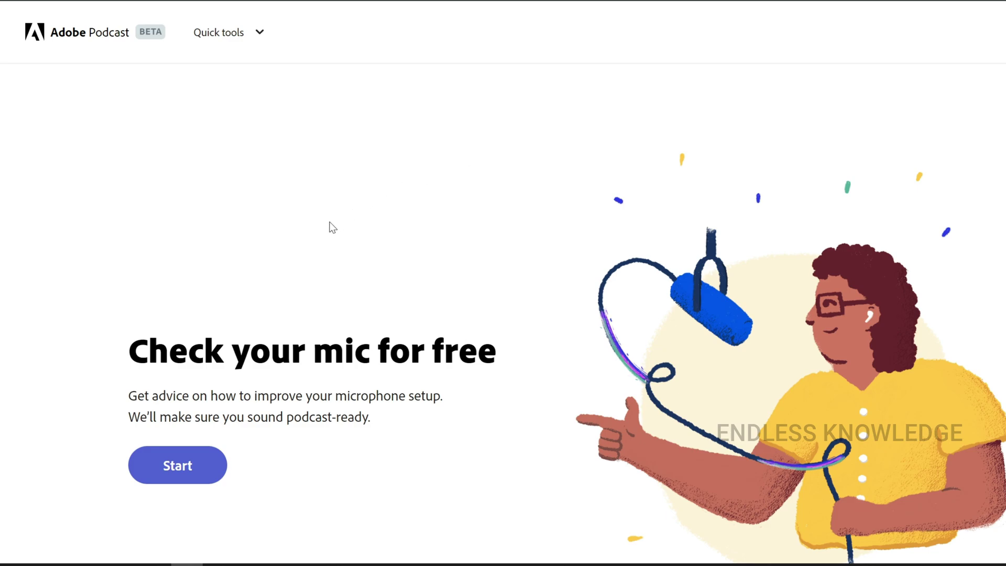
left_click(207, 470)
Step: Record the prompt sentence as a mic test; results advise turning down gain
scroll(390, 298, "down", 2)
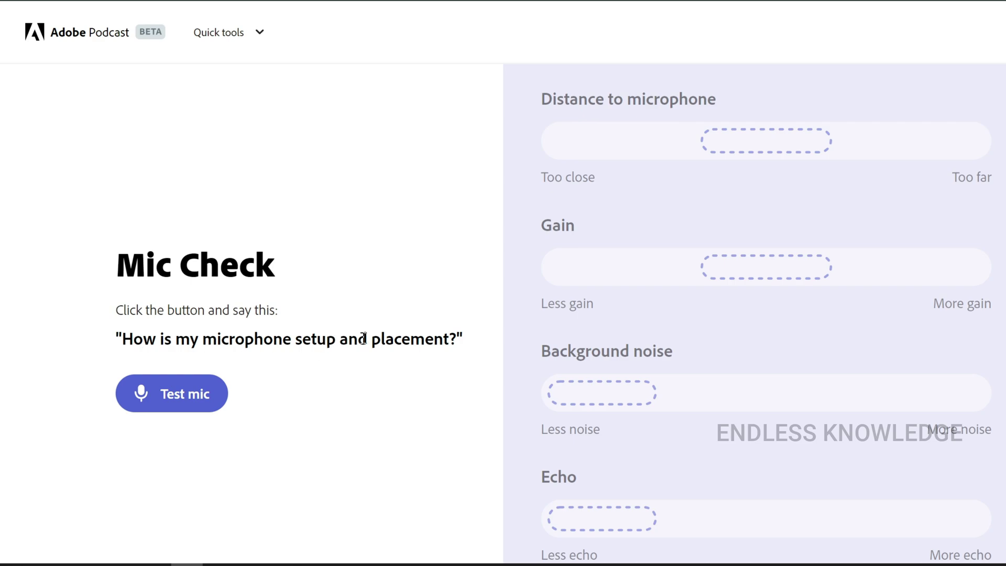
scroll(475, 328, "up", 2)
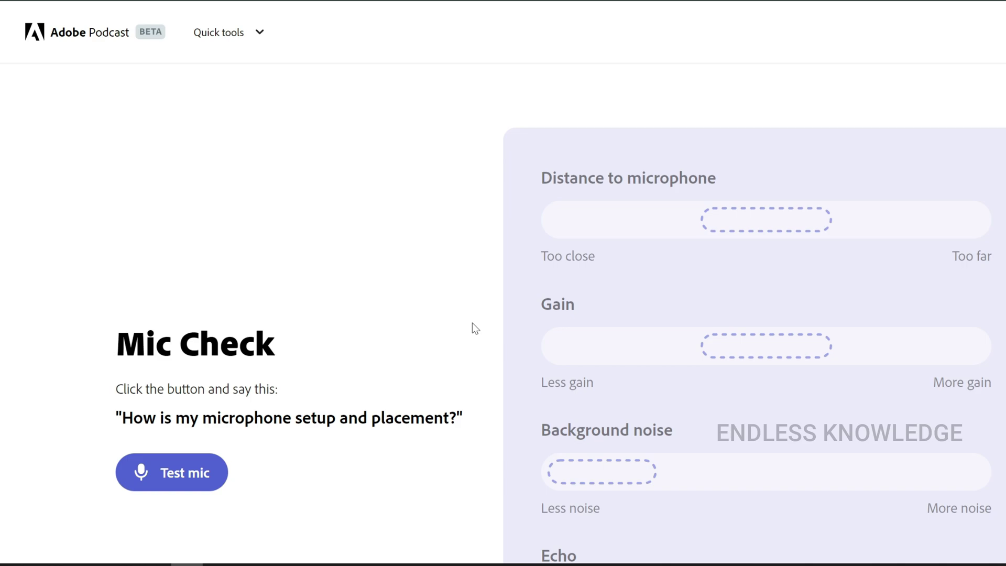
scroll(473, 323, "down", 6)
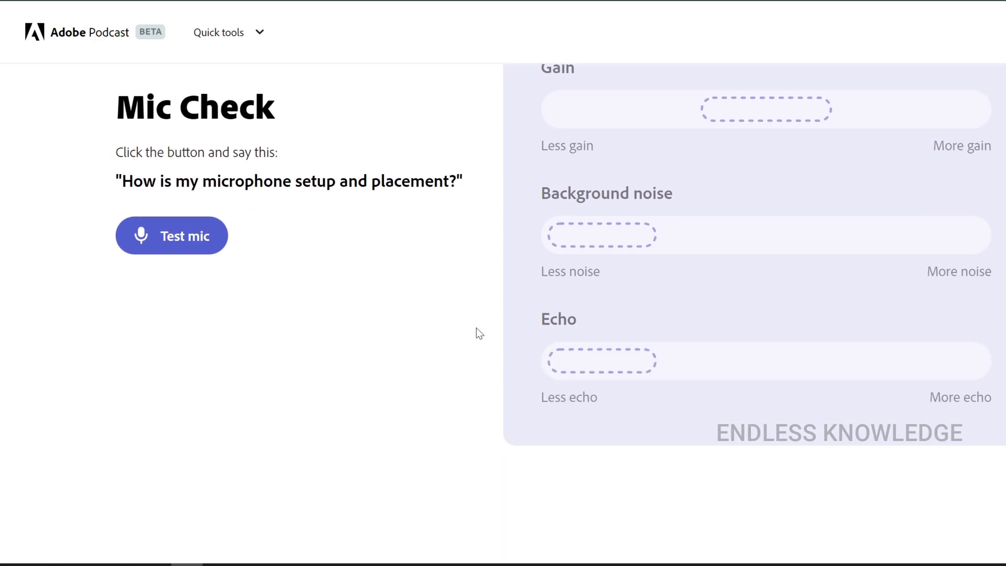
scroll(449, 320, "up", 4)
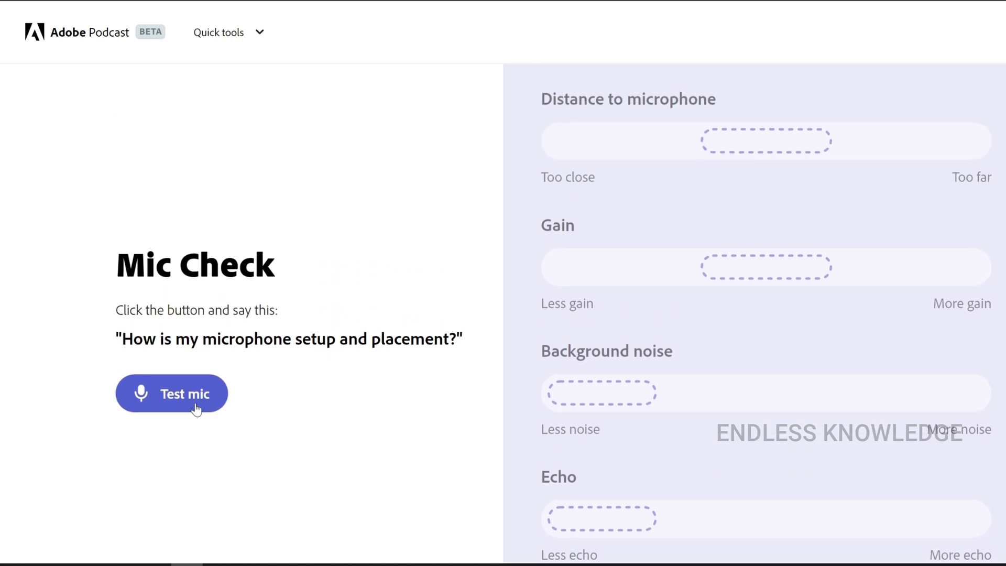
left_click(195, 412)
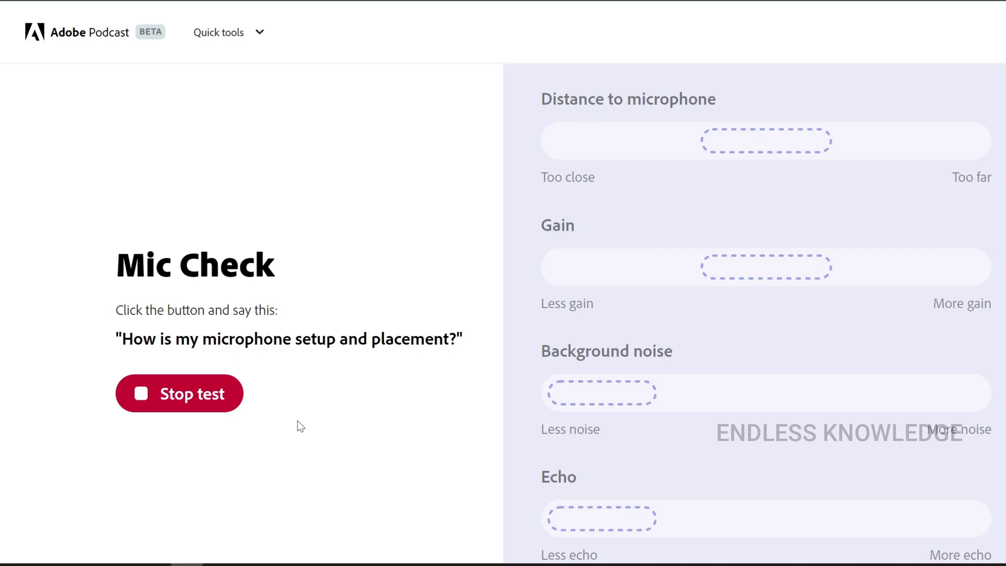
left_click(230, 399)
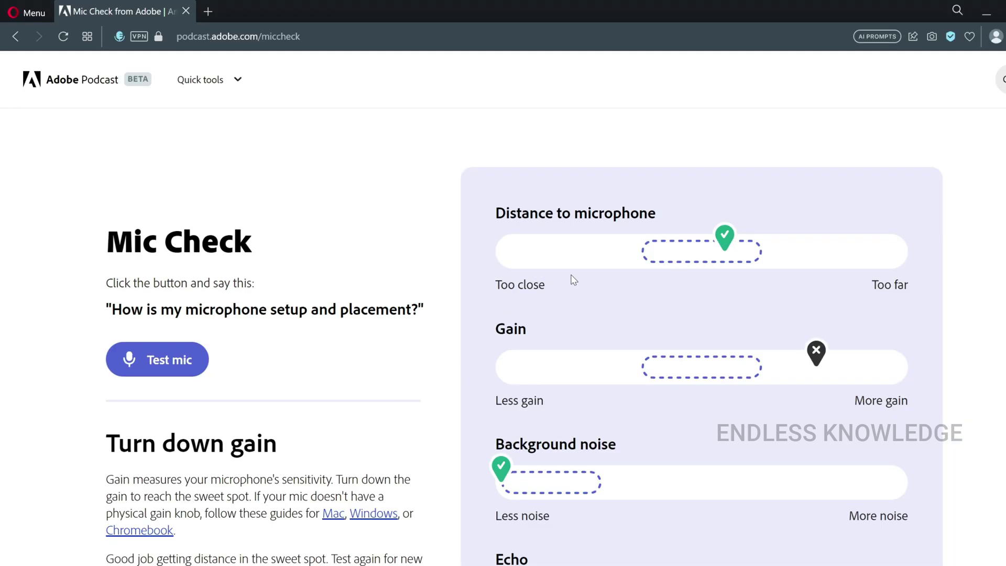
Step: Play the 'Listen to how you sound.' recording from the mic test results
scroll(574, 280, "down", 5)
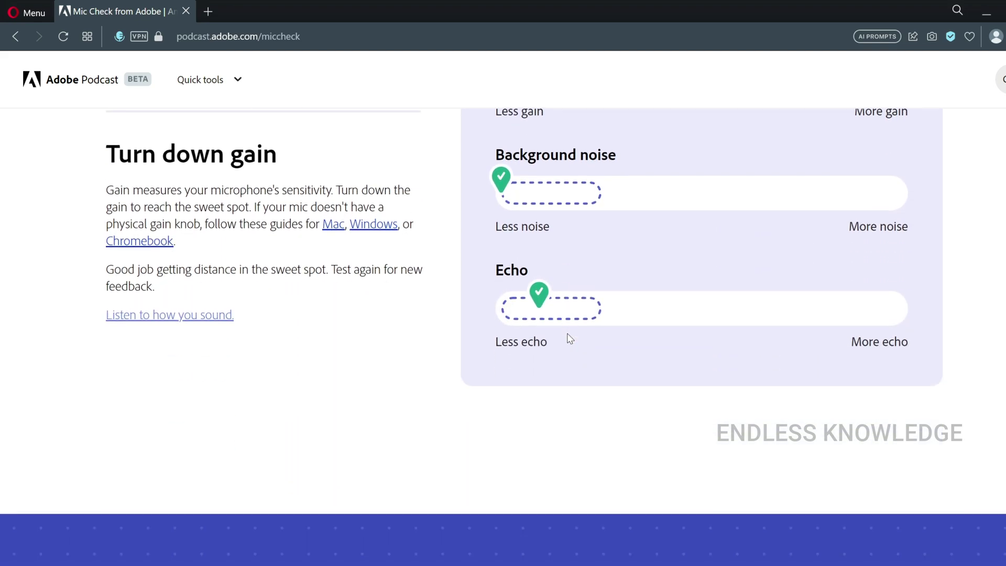
scroll(643, 363, "up", 4)
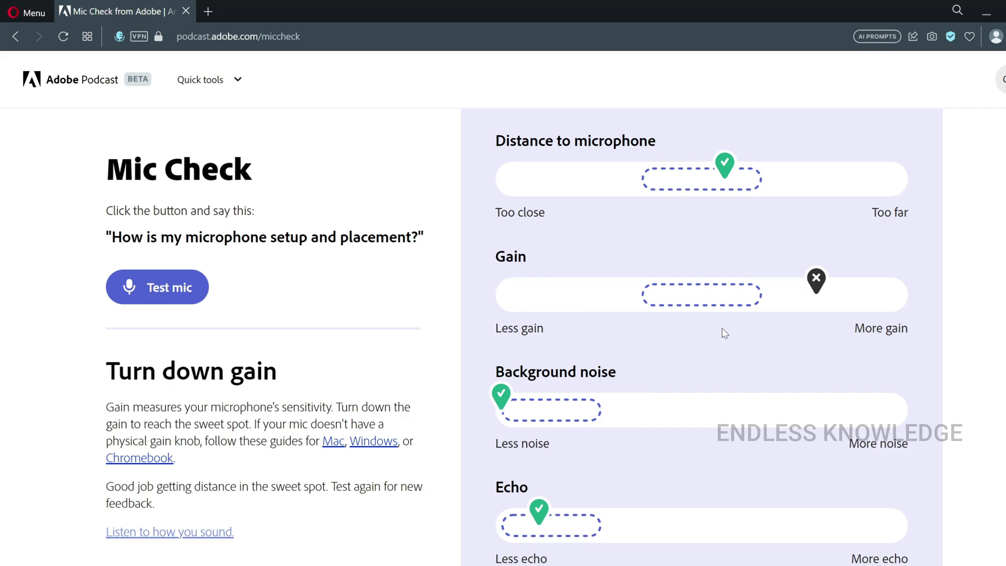
scroll(721, 328, "down", 2)
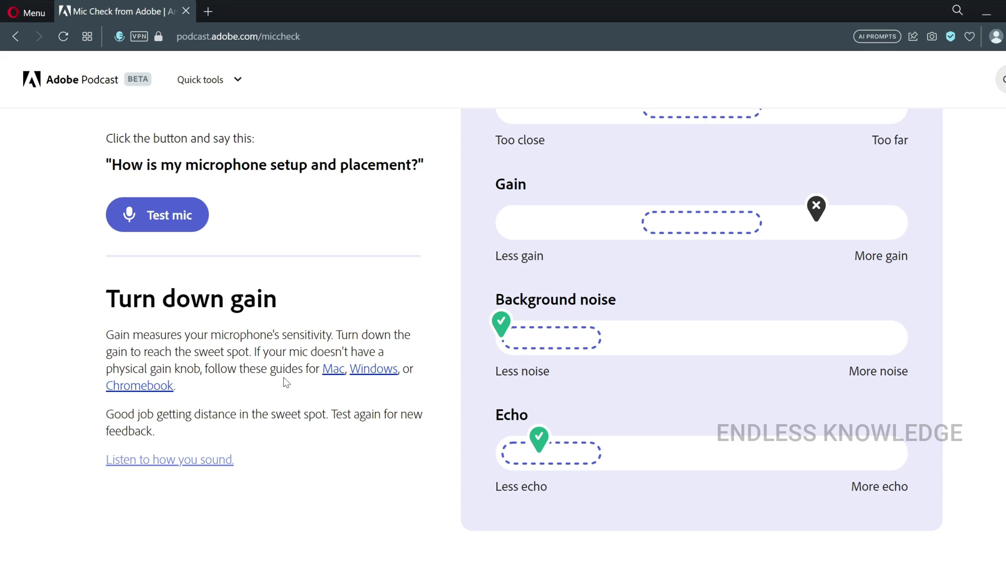
left_click(225, 461)
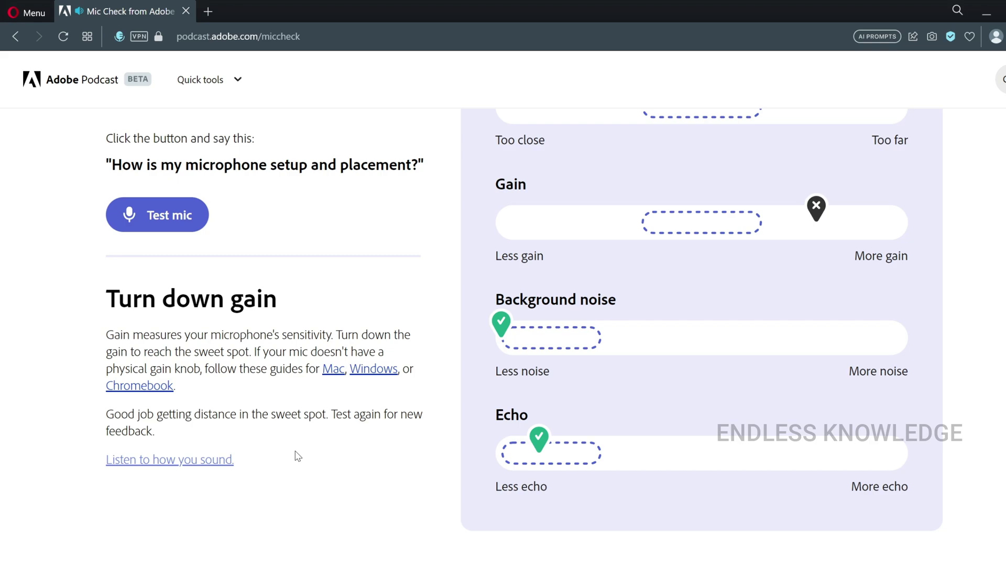
scroll(706, 325, "up", 2)
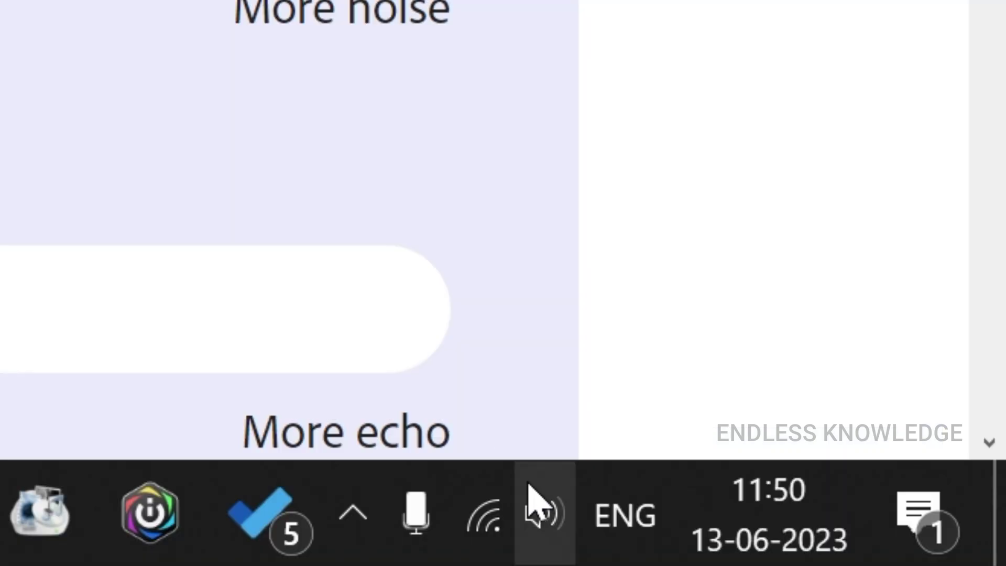
Step: Set the Realtek microphone's recording level from 100 to 80 in Windows Sound settings
right_click(540, 513)
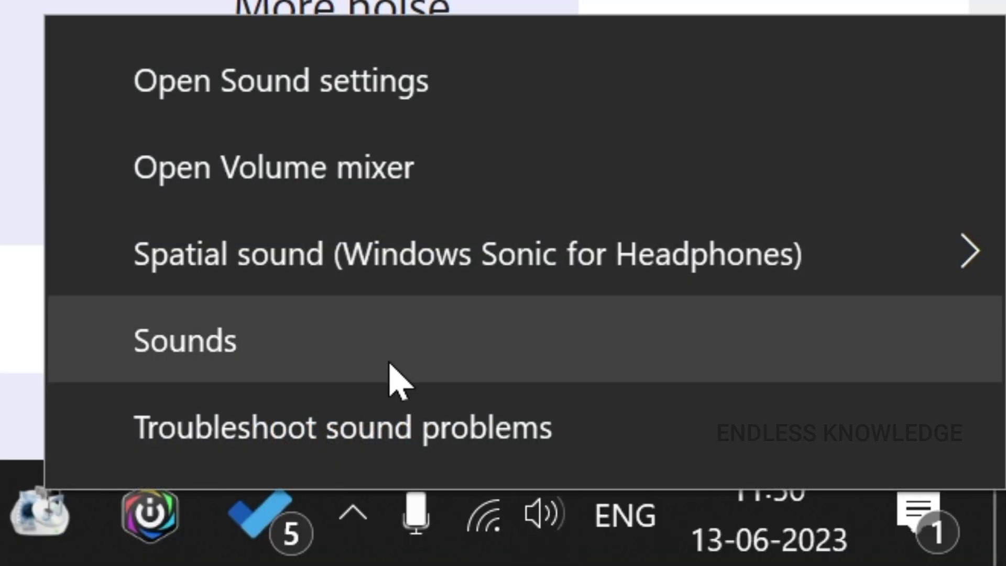
left_click(398, 380)
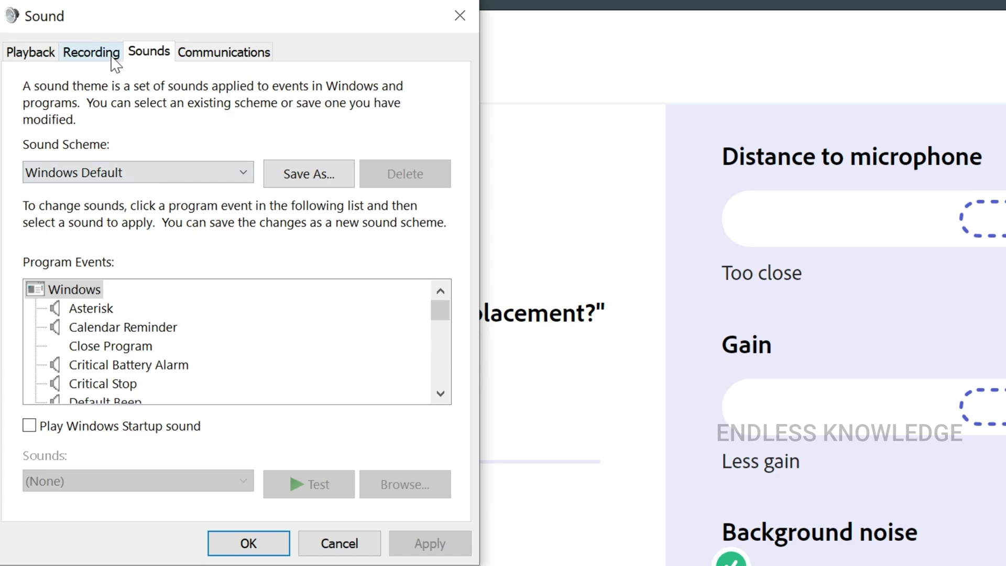
left_click(113, 55)
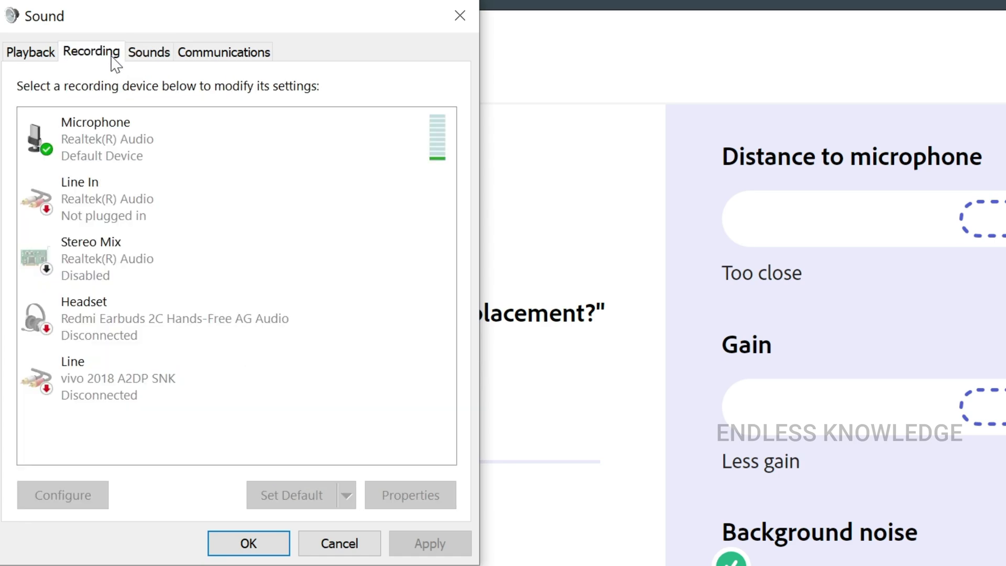
double_click(185, 146)
left_click(146, 140)
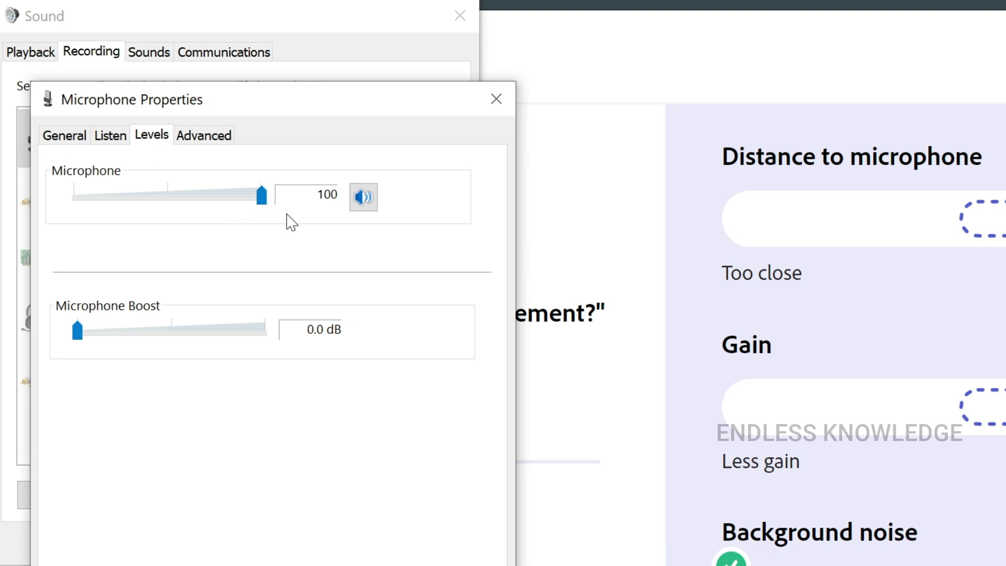
left_click_drag(262, 203, 225, 209)
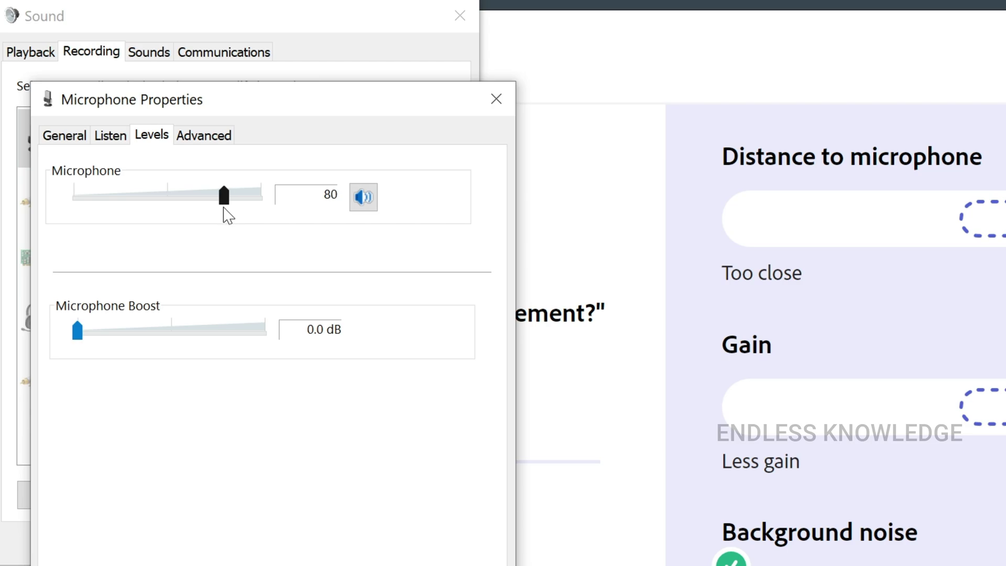
left_click(277, 563)
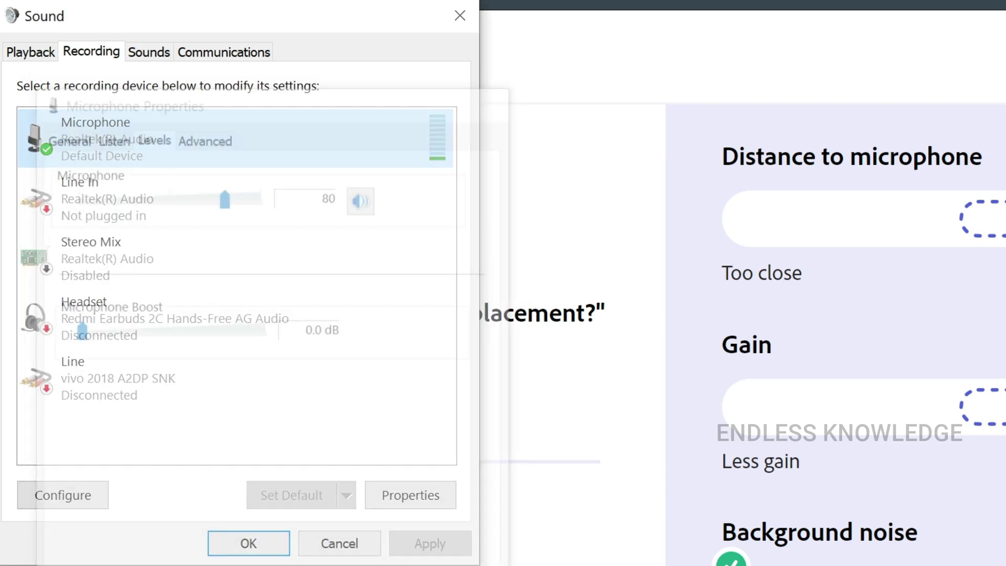
left_click(254, 542)
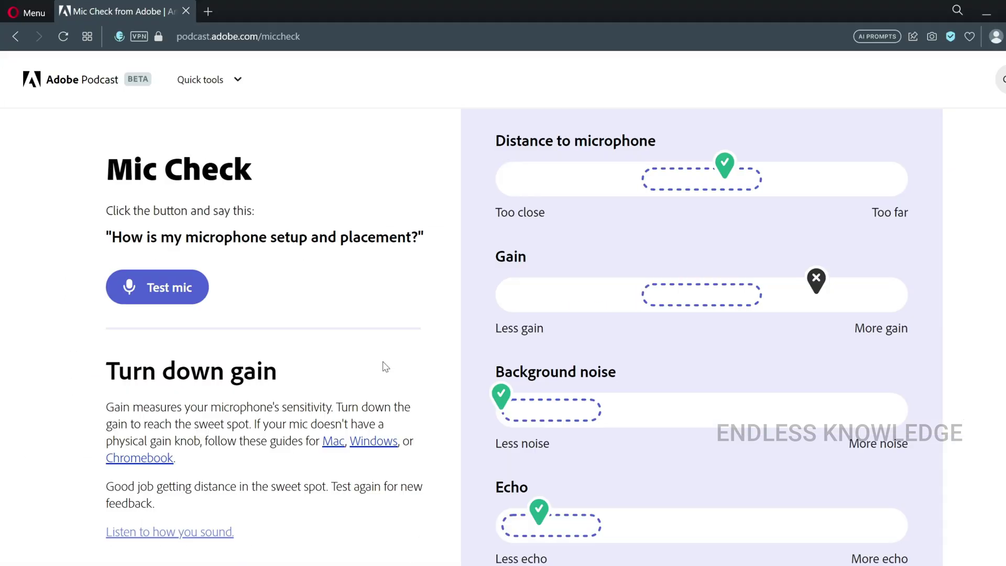
Step: Rerun the mic test, now with gain in the sweet spot and a 'Crisp and clear' verdict
scroll(386, 367, "up", 1)
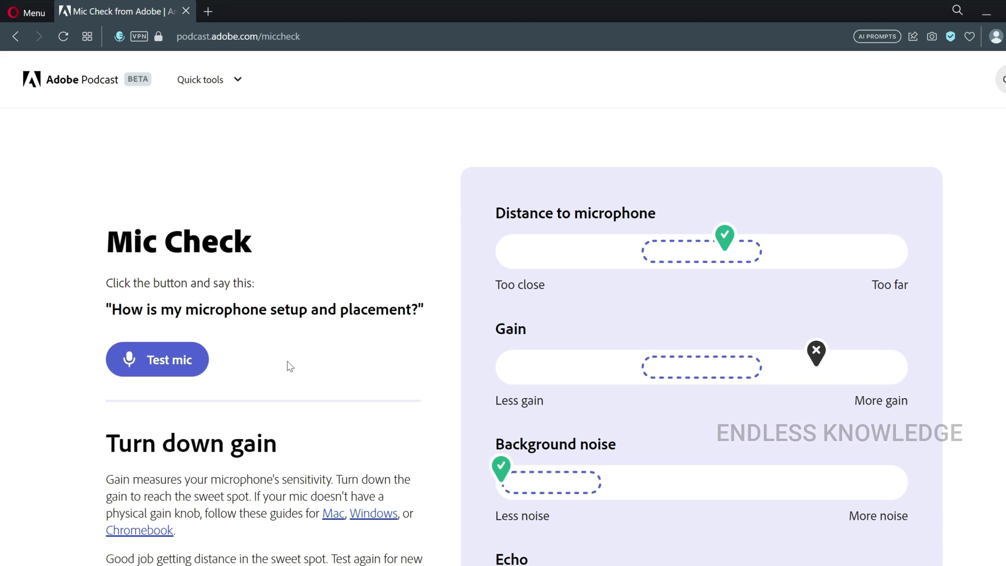
left_click(190, 381)
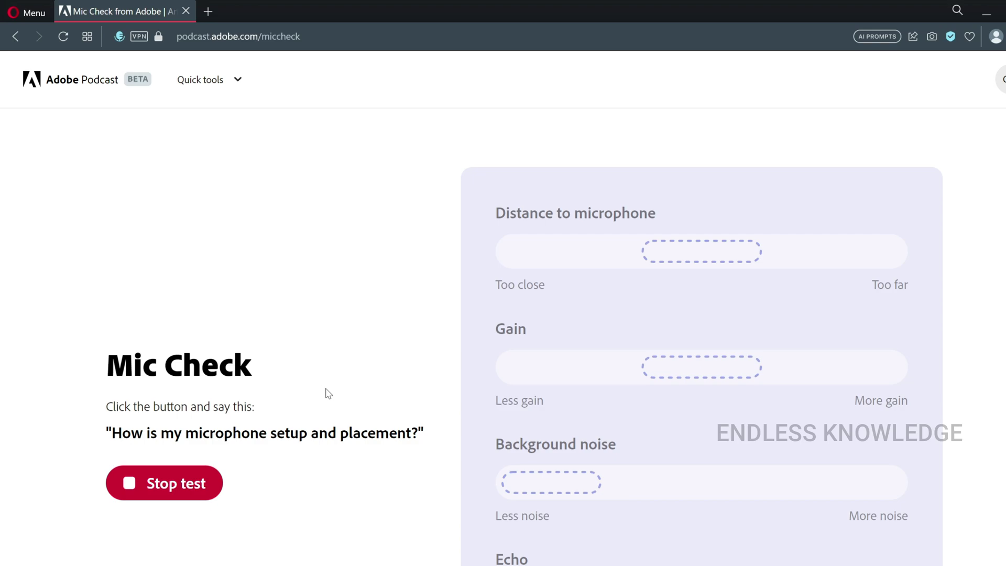
scroll(336, 385, "down", 2)
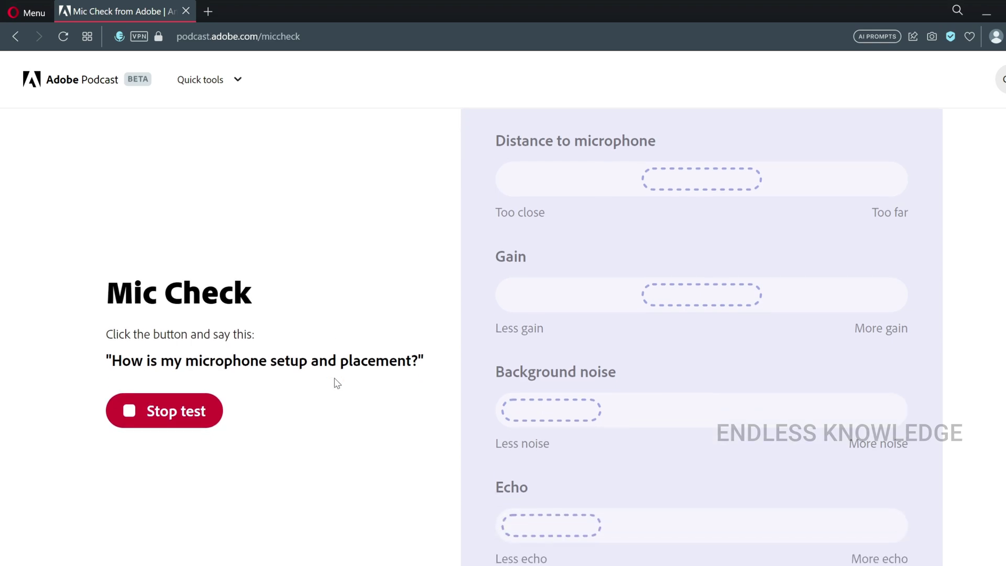
left_click(198, 414)
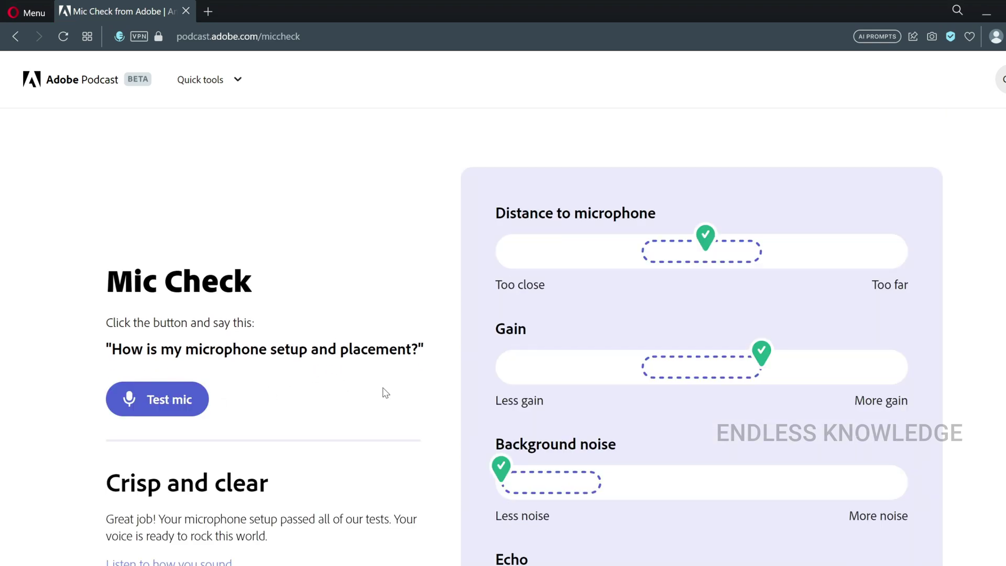
Step: Play back the passing retest recording with 'Listen to how you sound.'
scroll(590, 249, "down", 3)
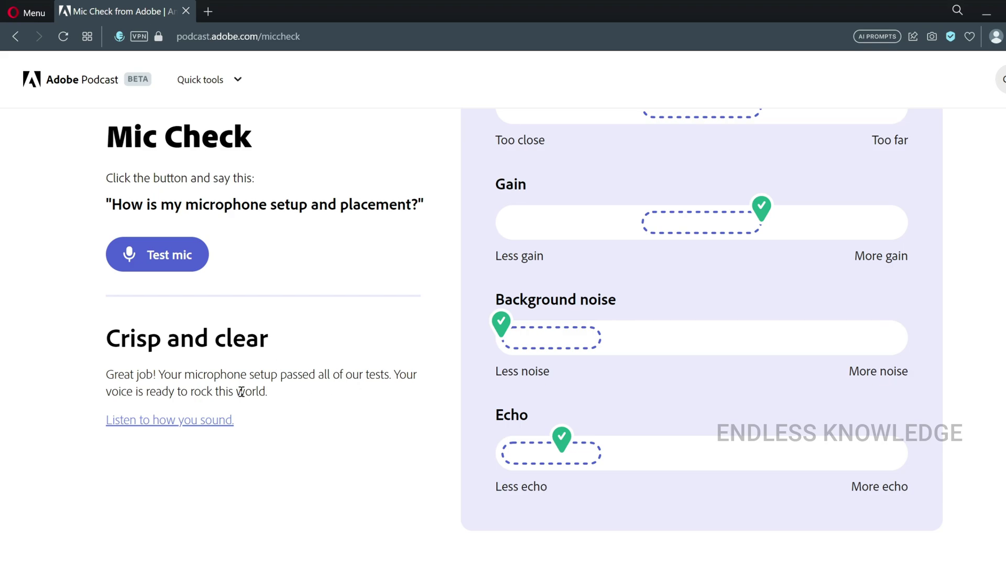
left_click(200, 426)
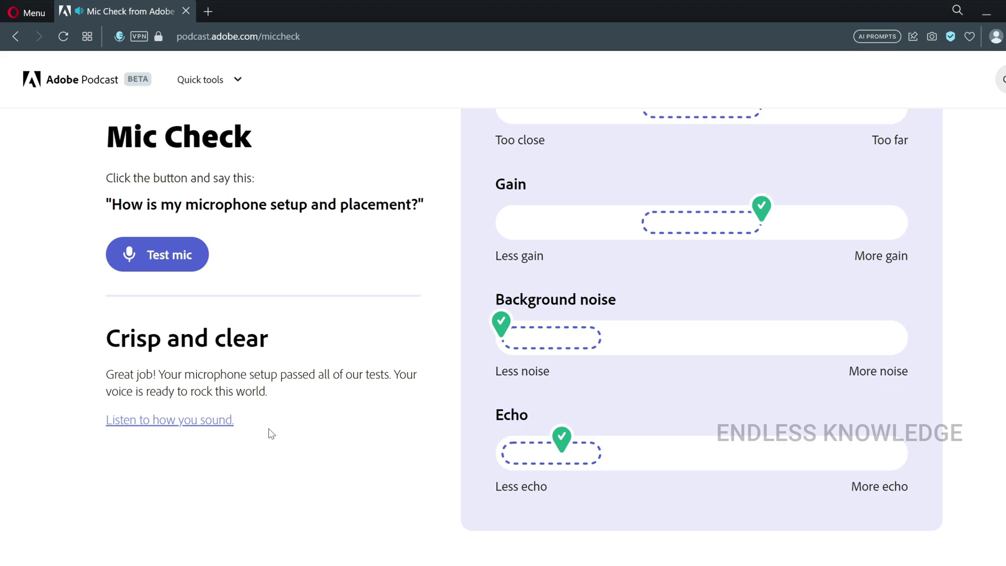
scroll(365, 342, "up", 2)
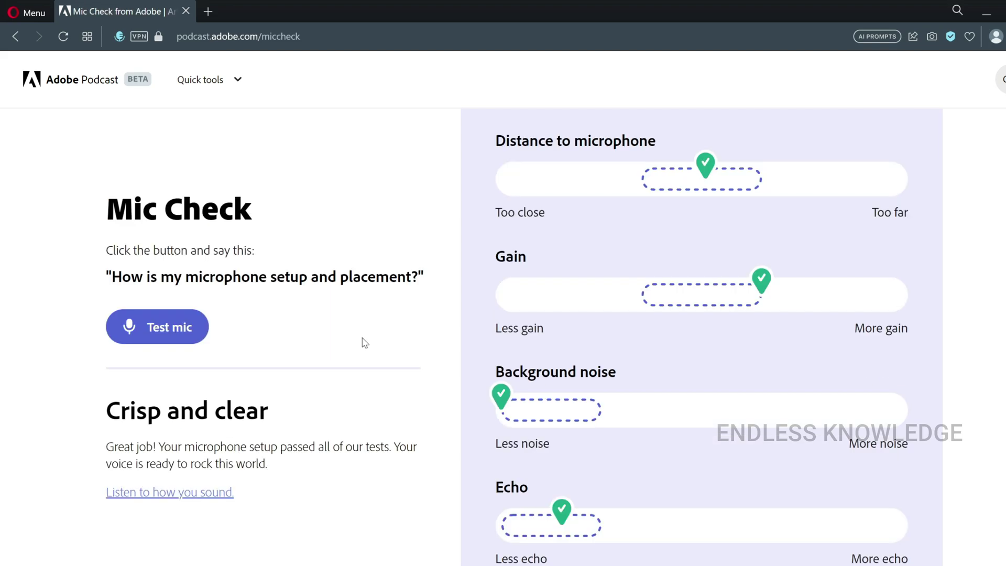